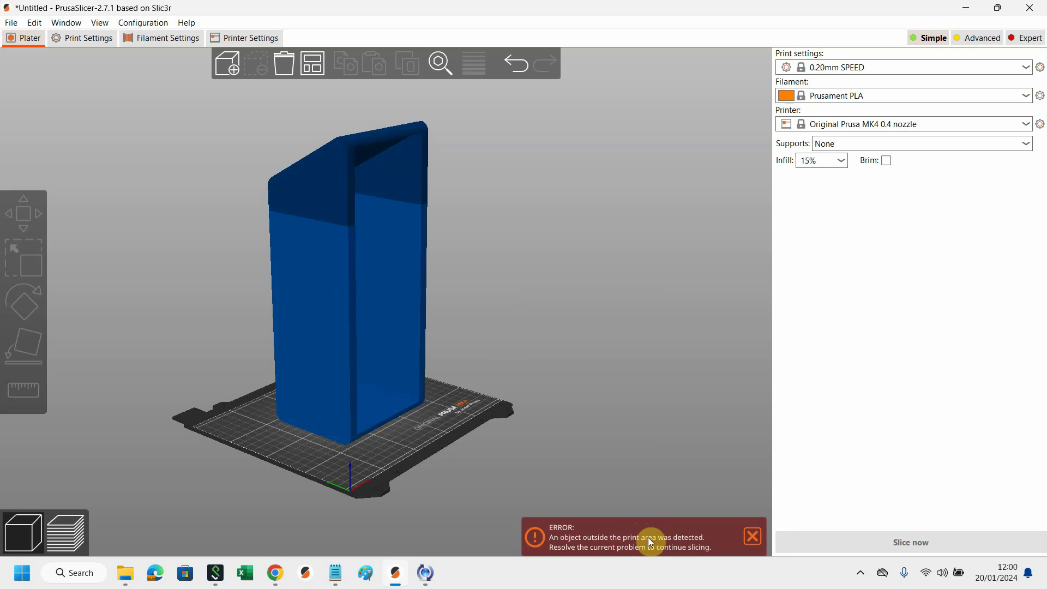
Switch the interface to Expert mode and open the Cut tool on the Lofted boat model.
left_click(382, 297)
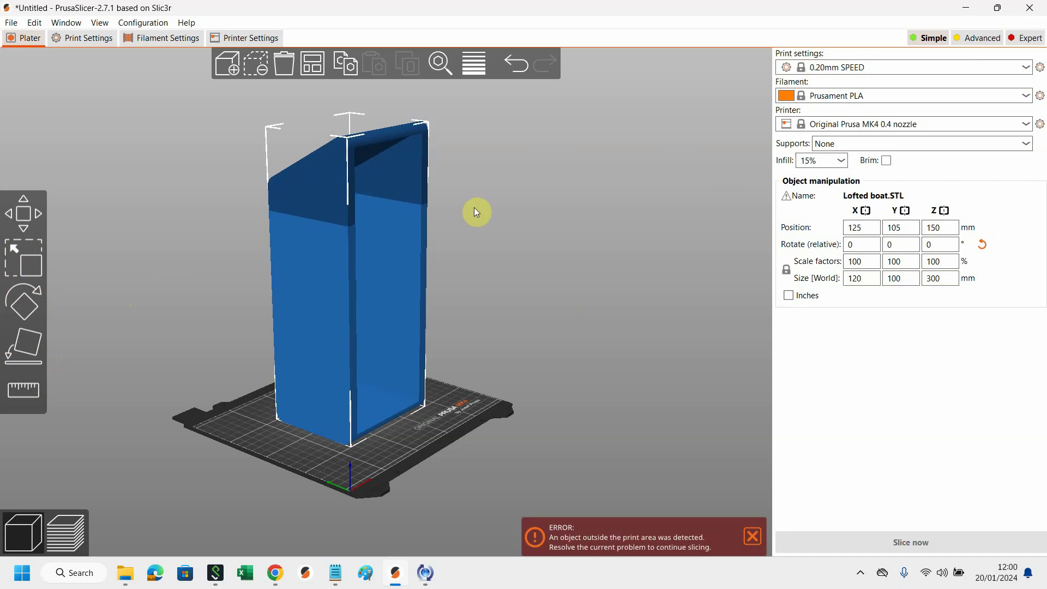
left_click(1026, 40)
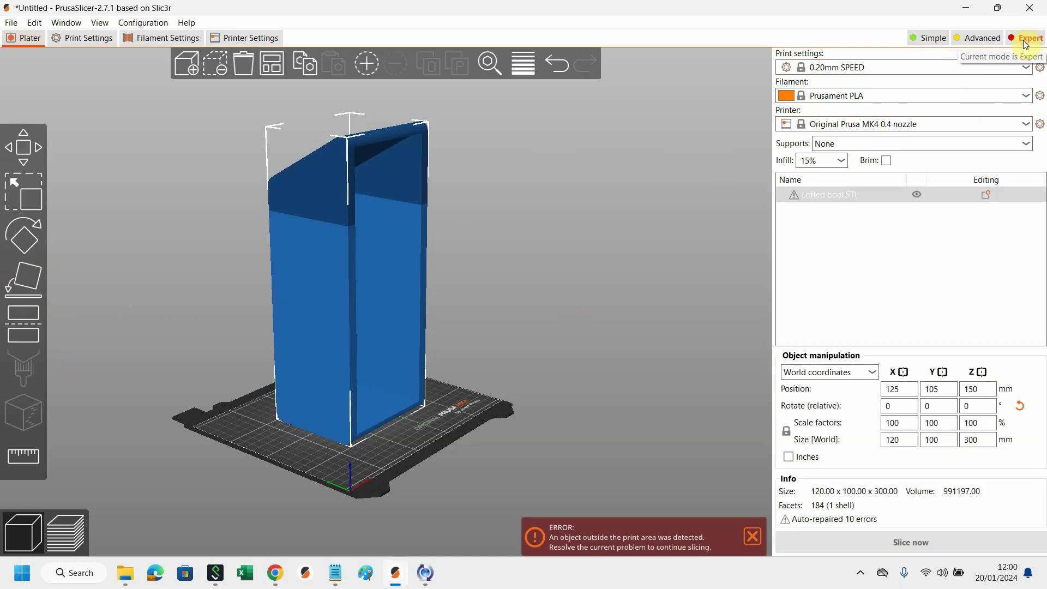
left_click(19, 325)
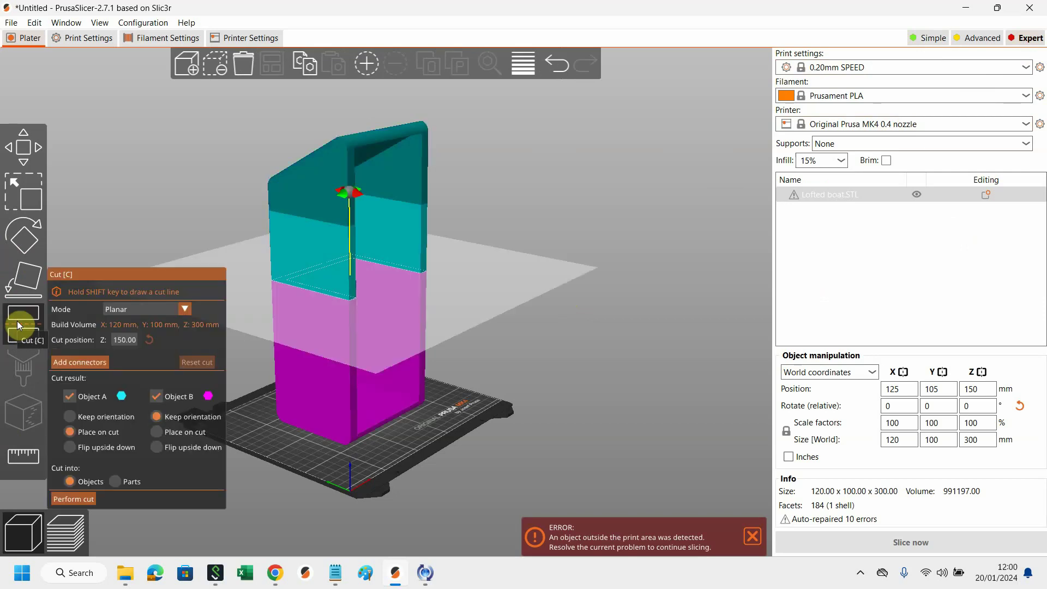
Set the planar cut position on the Lofted boat model to Z 150 mm.
scroll(604, 401, "up", 1)
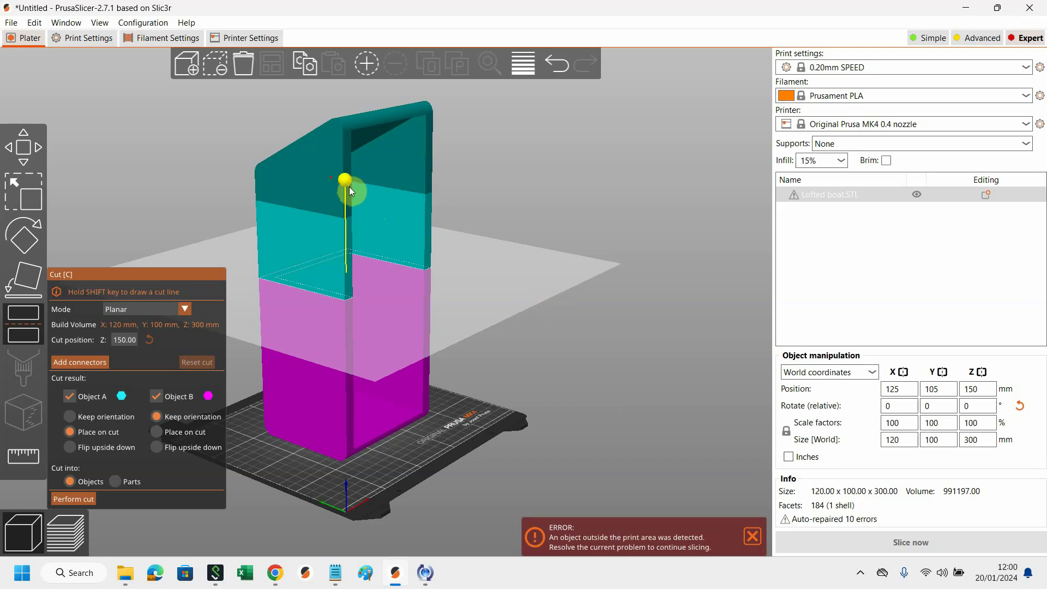
mouse_move(348, 185)
left_mouse_down()
mouse_move(355, 255)
mouse_move(346, 181)
mouse_move(328, 198)
mouse_move(349, 193)
left_mouse_up()
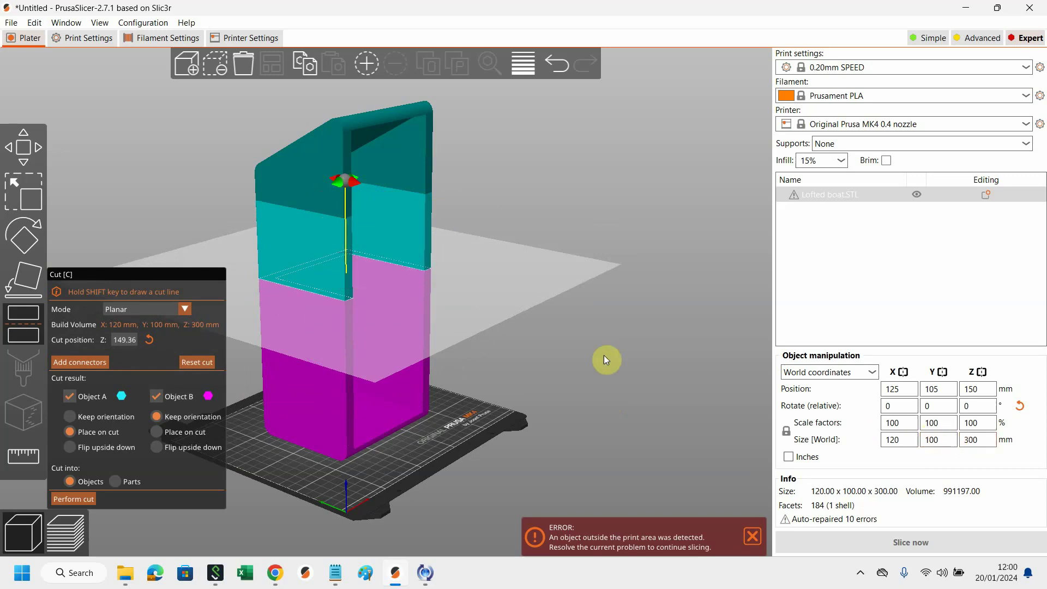
left_click(130, 342)
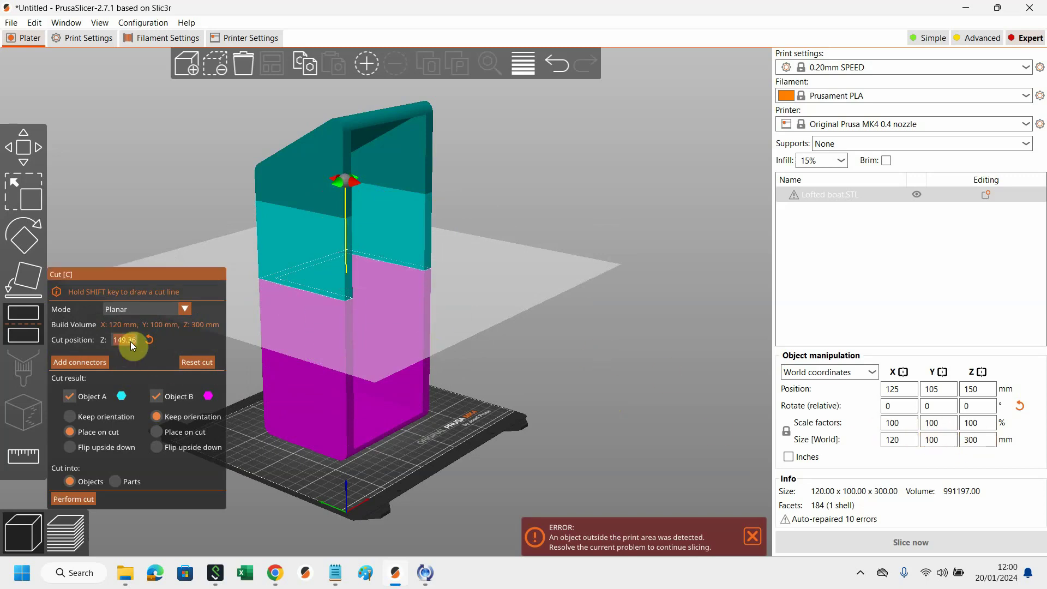
type("3")
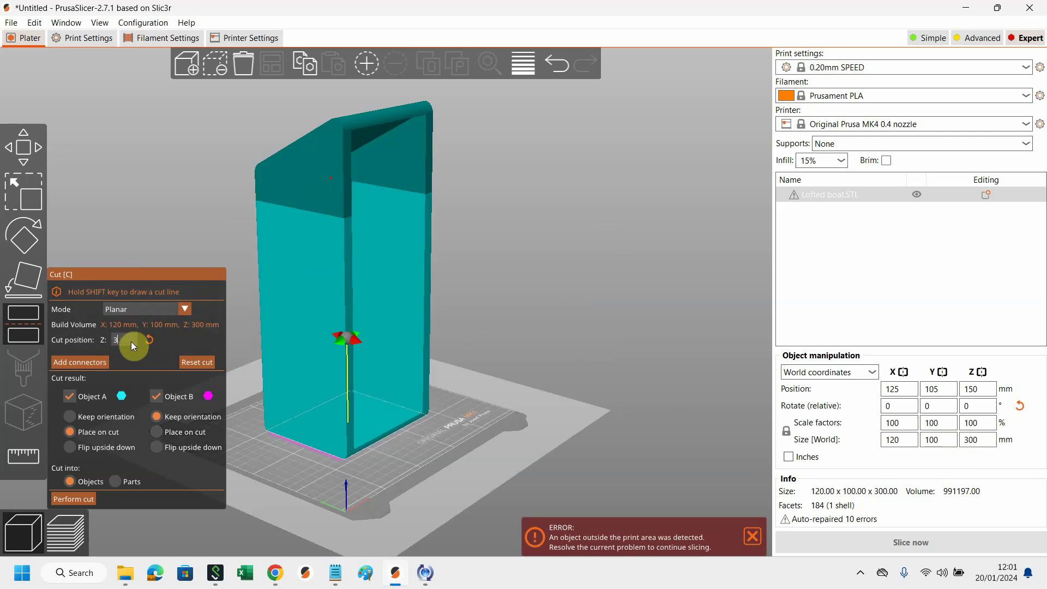
type("150")
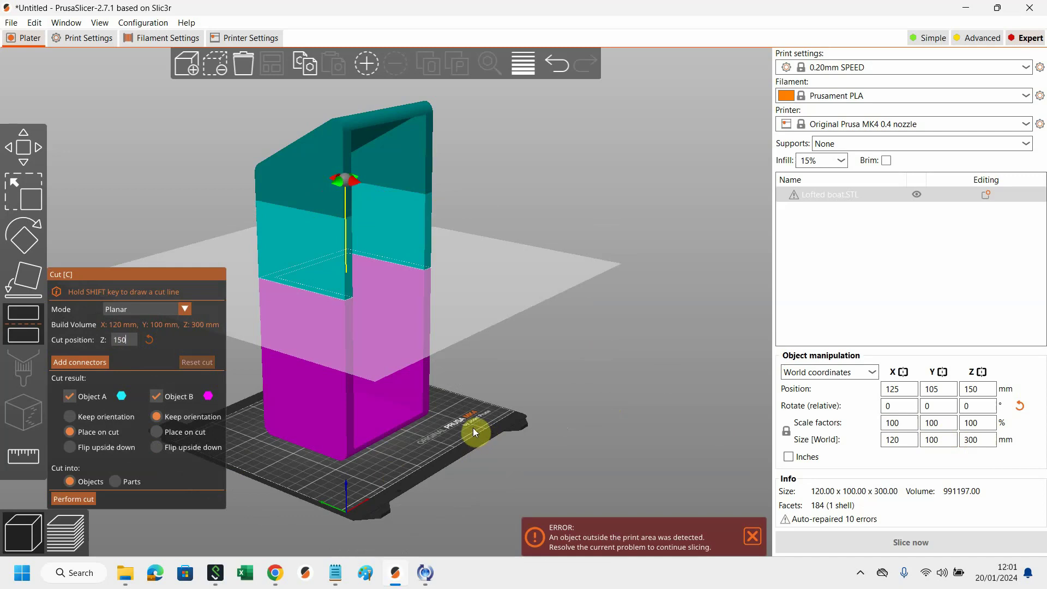
Add four circular prism plug connectors to the cut face, one at each wall corner and each open wall end.
left_click_drag(473, 416, 553, 395)
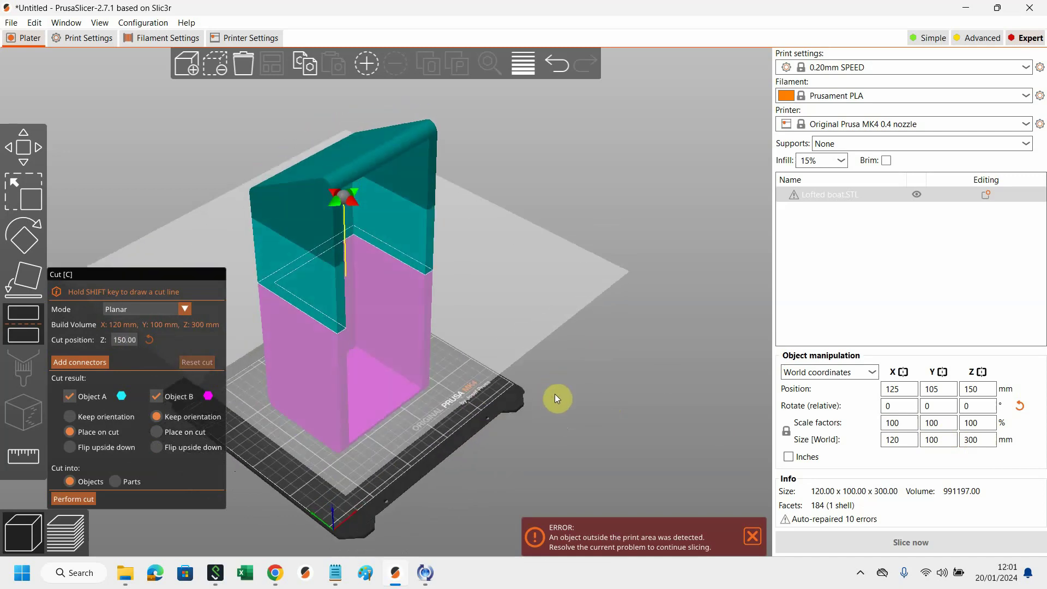
scroll(557, 390, "up", 2)
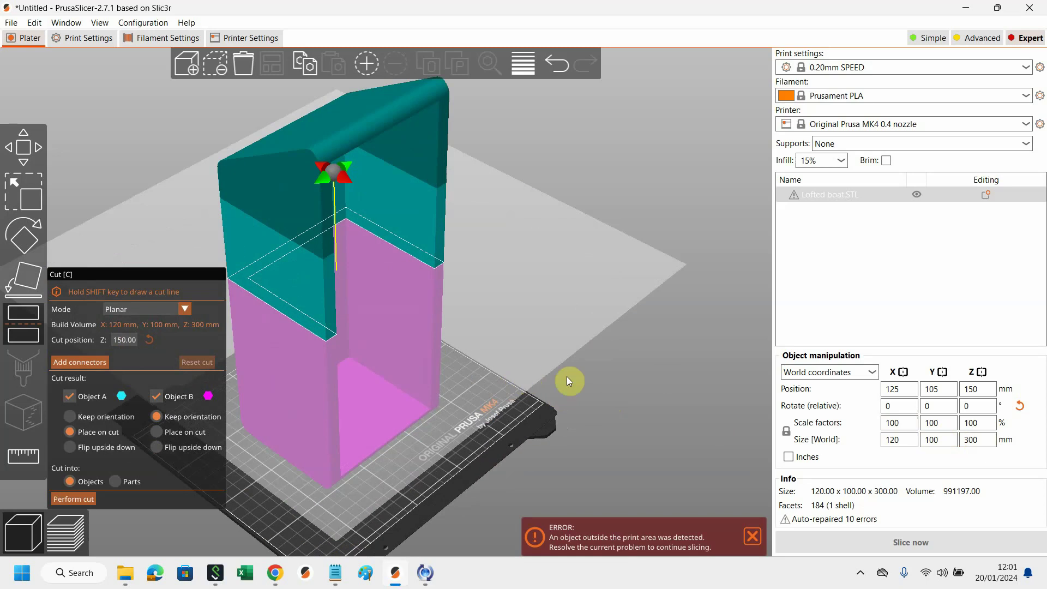
left_click_drag(613, 381, 621, 380)
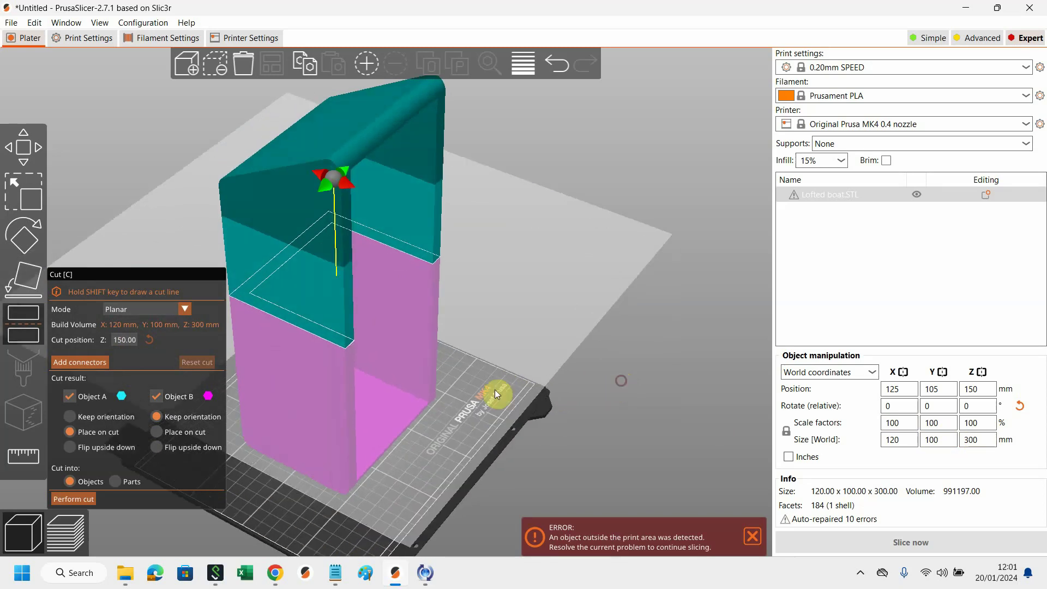
left_click(84, 363)
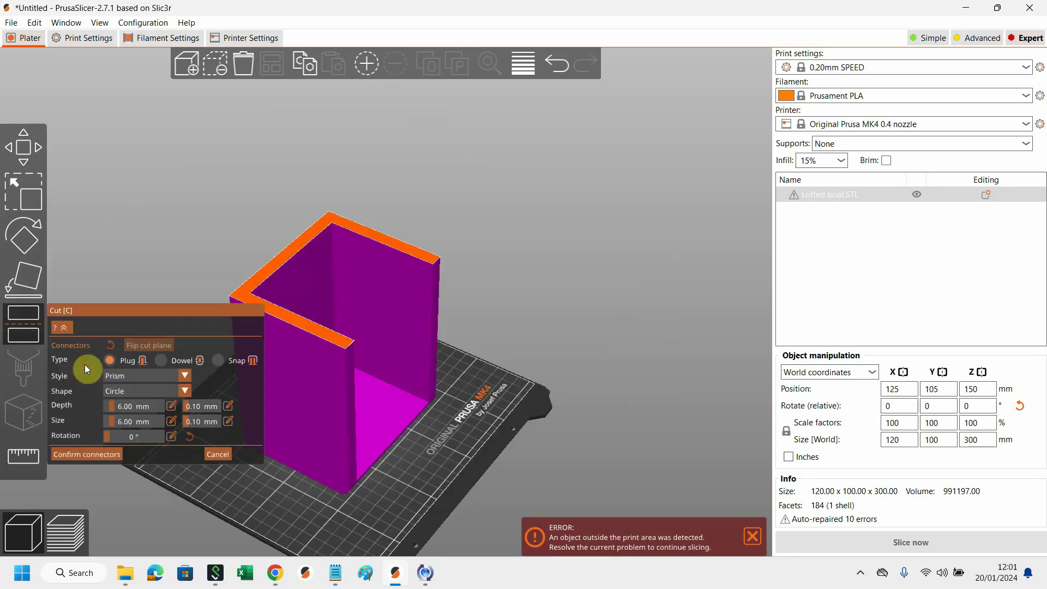
left_click_drag(557, 228, 545, 240)
middle_click_drag(545, 240, 675, 190)
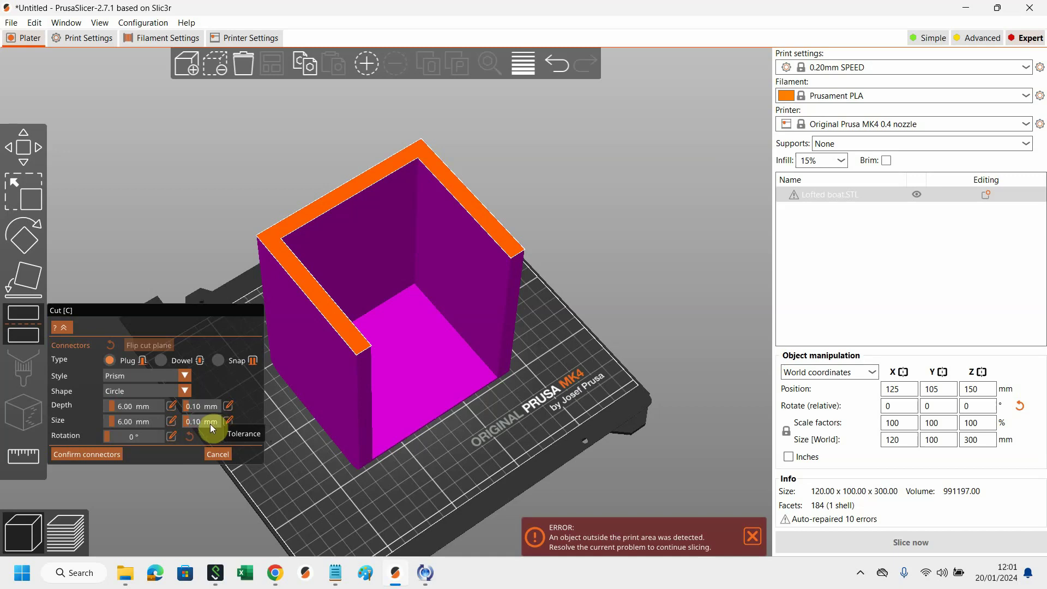
left_click(274, 240)
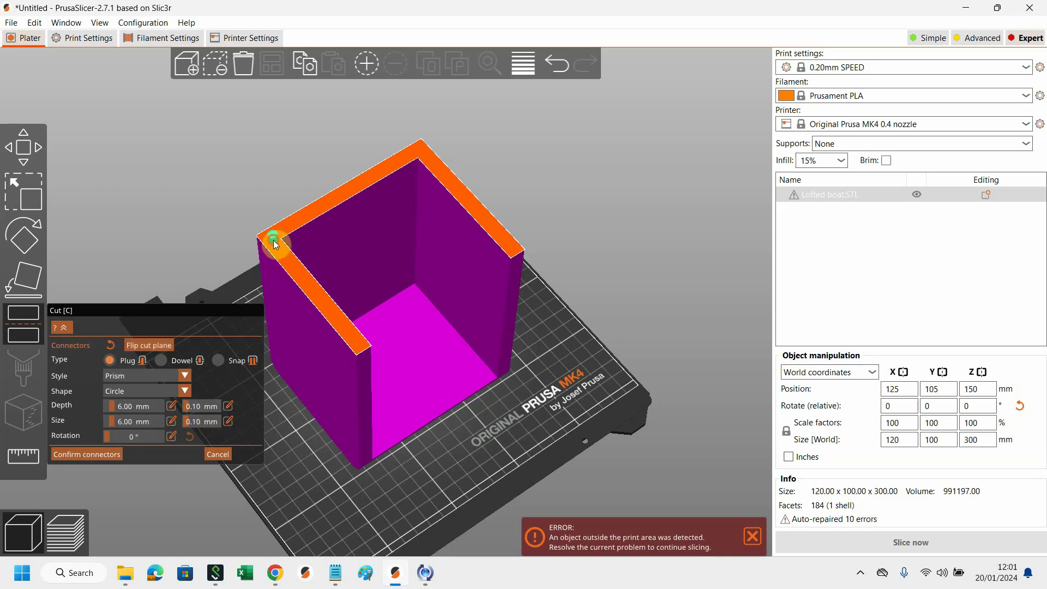
left_click(354, 339)
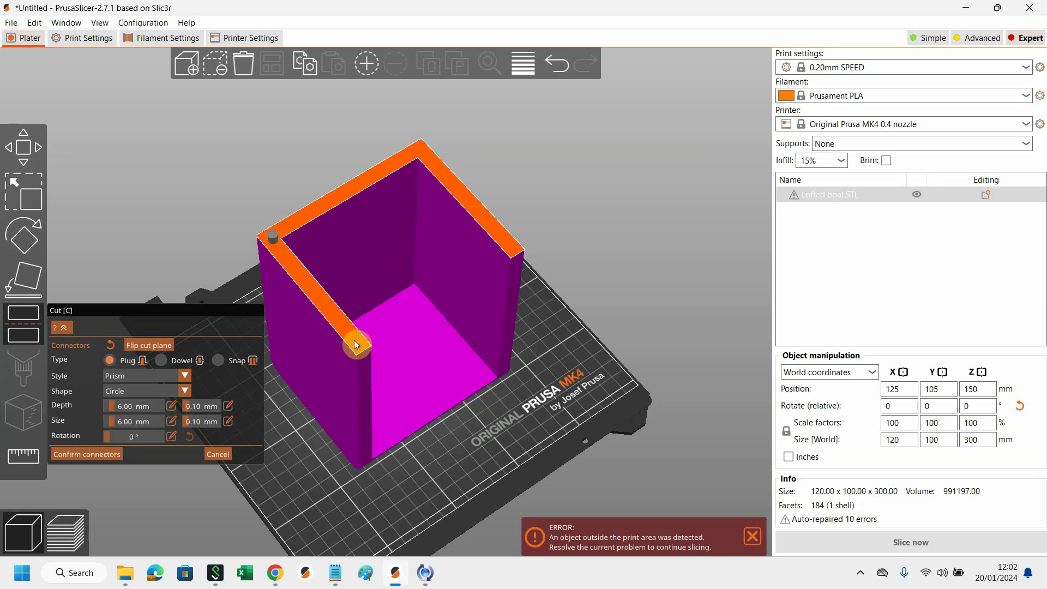
left_click(420, 148)
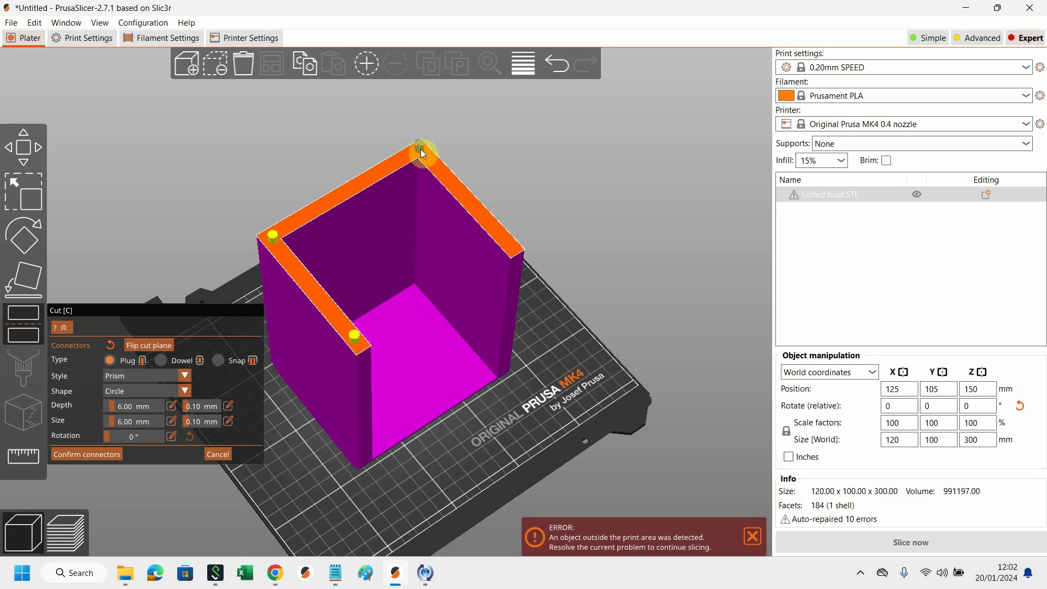
left_click(494, 236)
Fine-tune the connector positions so they sit centrally in the wall thickness, and confirm the connectors.
left_click_drag(522, 235, 538, 283)
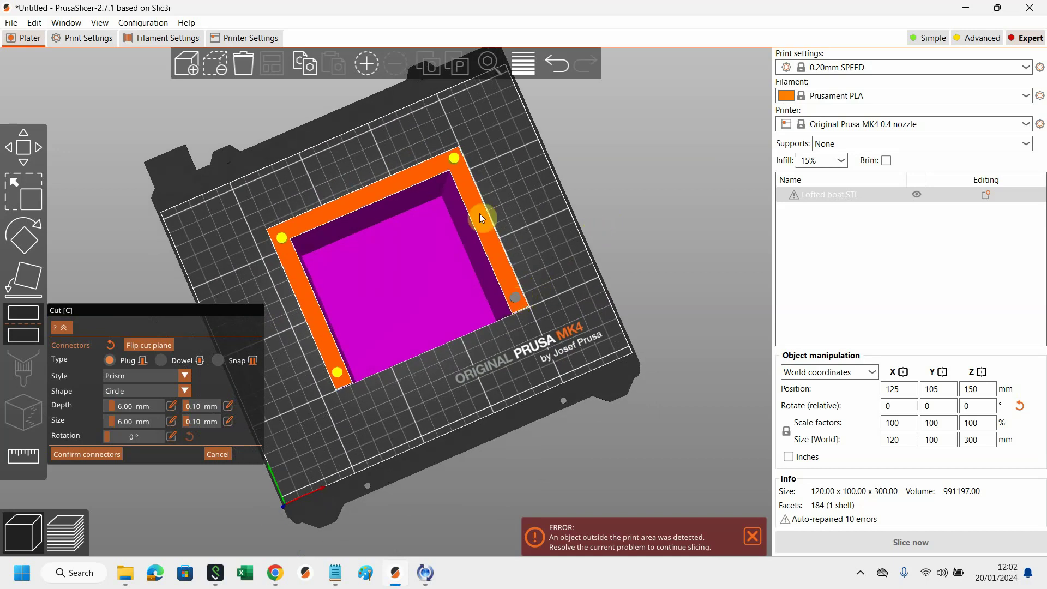
left_click(454, 159)
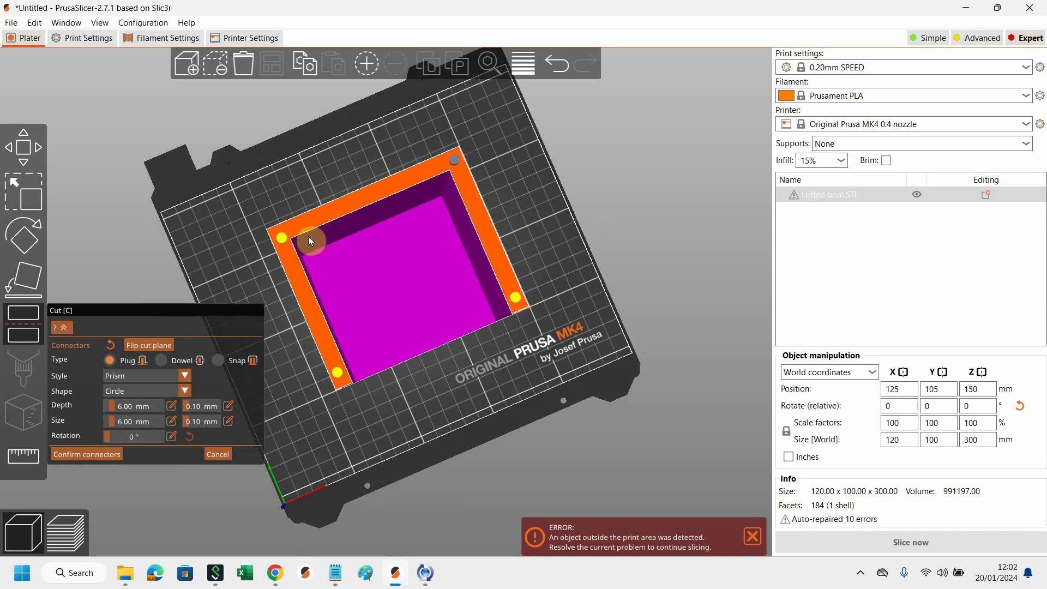
left_click(282, 238)
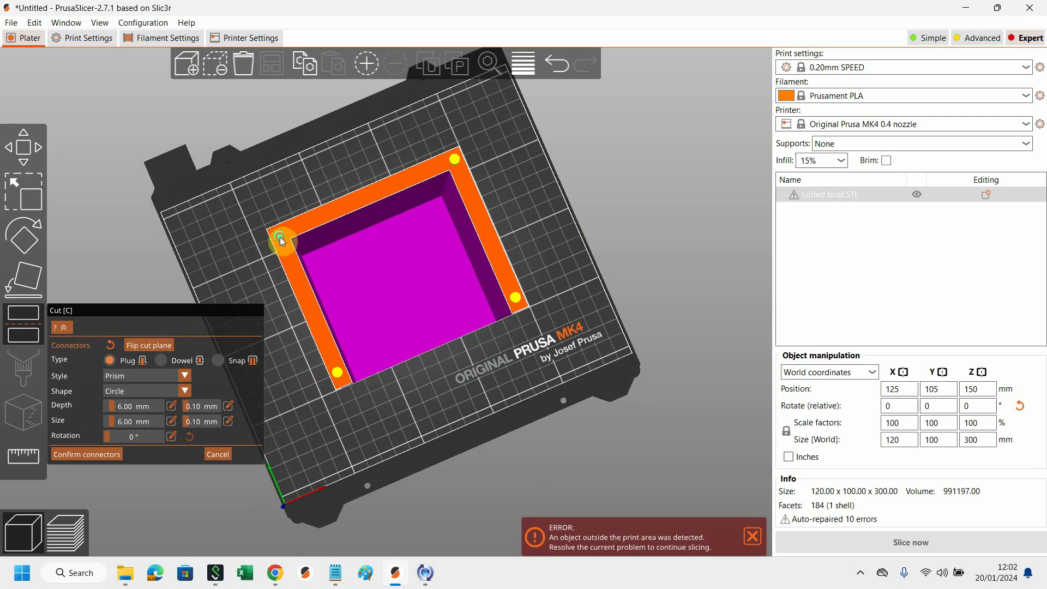
left_click(336, 373)
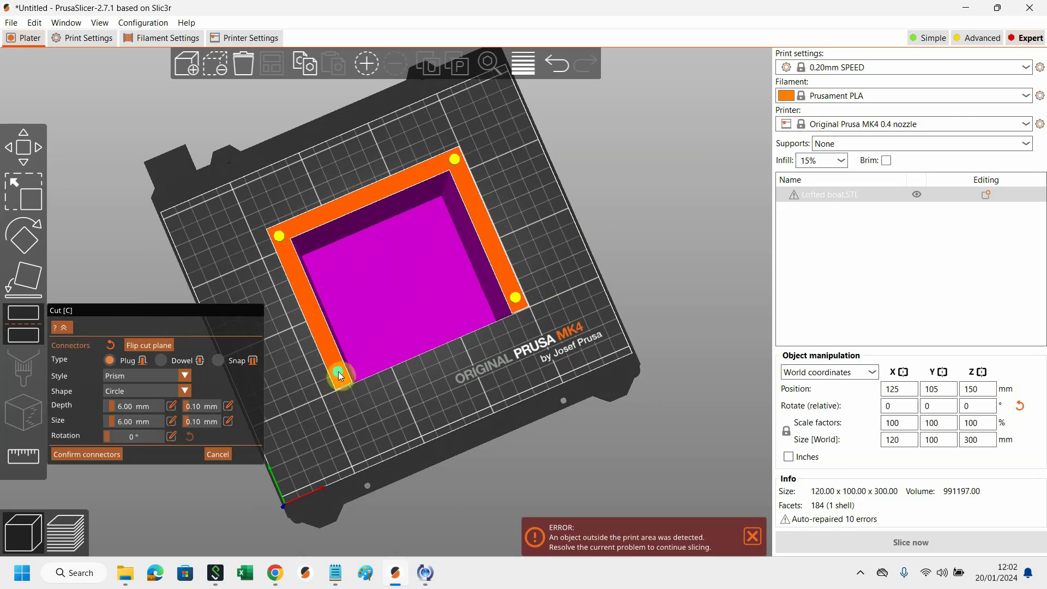
left_click_drag(629, 201, 643, 166)
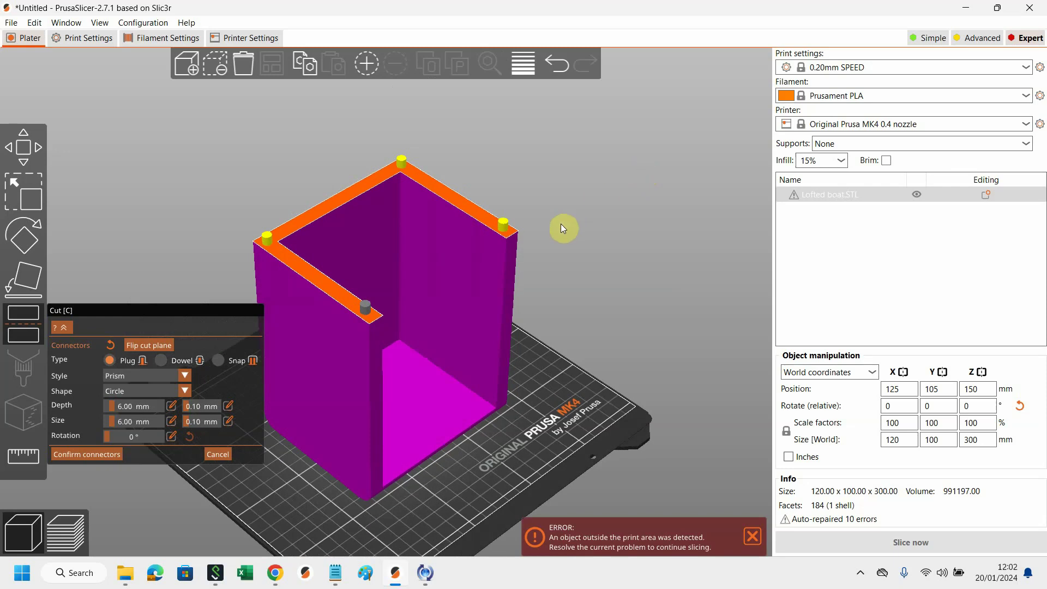
left_click(101, 454)
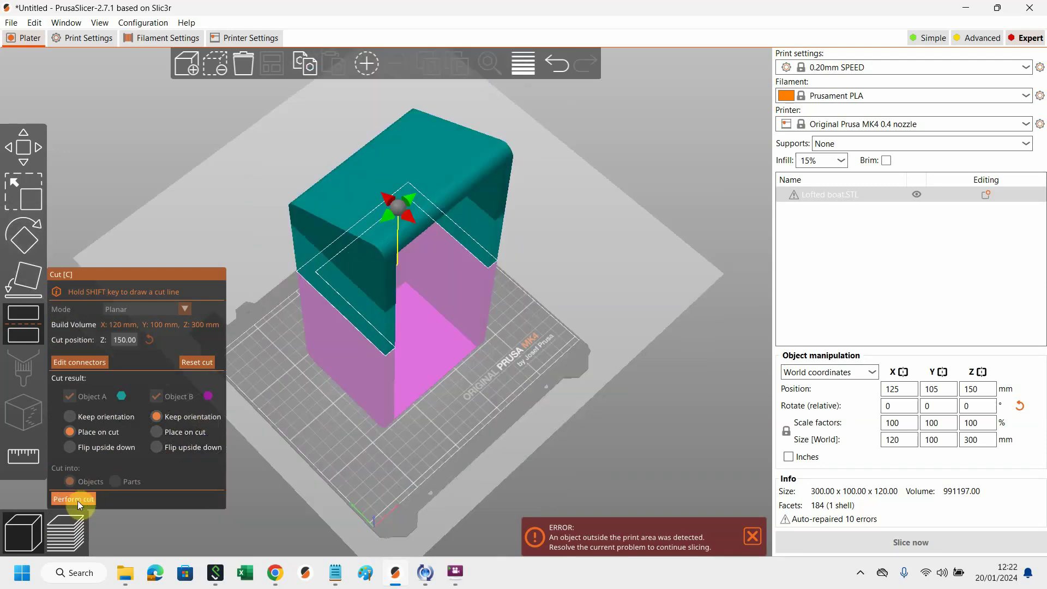
Perform the cut to split the model into two separate objects, and inspect the pegs on the lower piece.
left_click(78, 500)
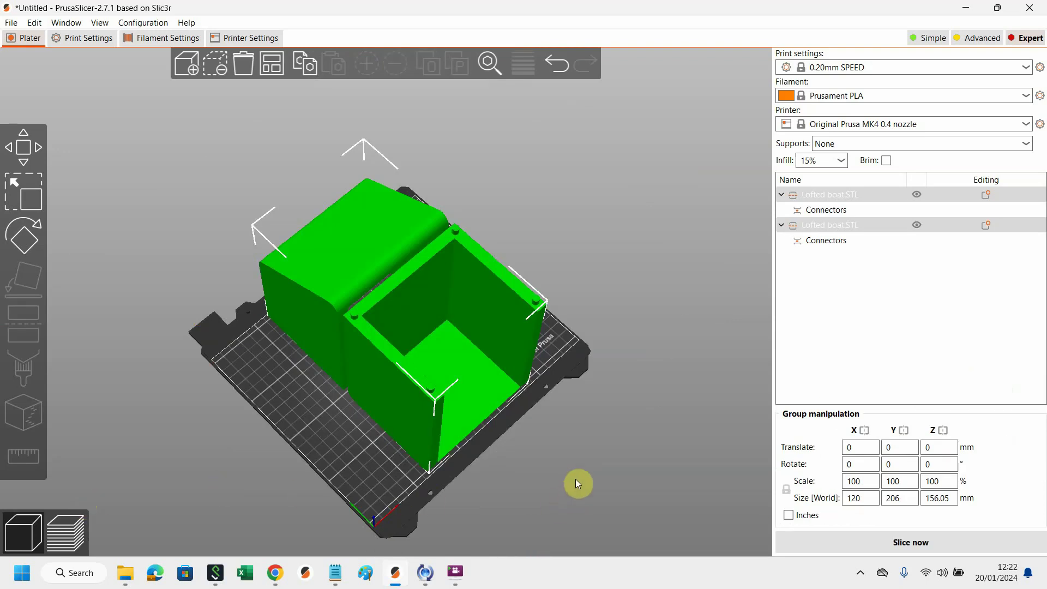
left_click_drag(580, 476, 583, 453)
scroll(542, 394, "up", 3)
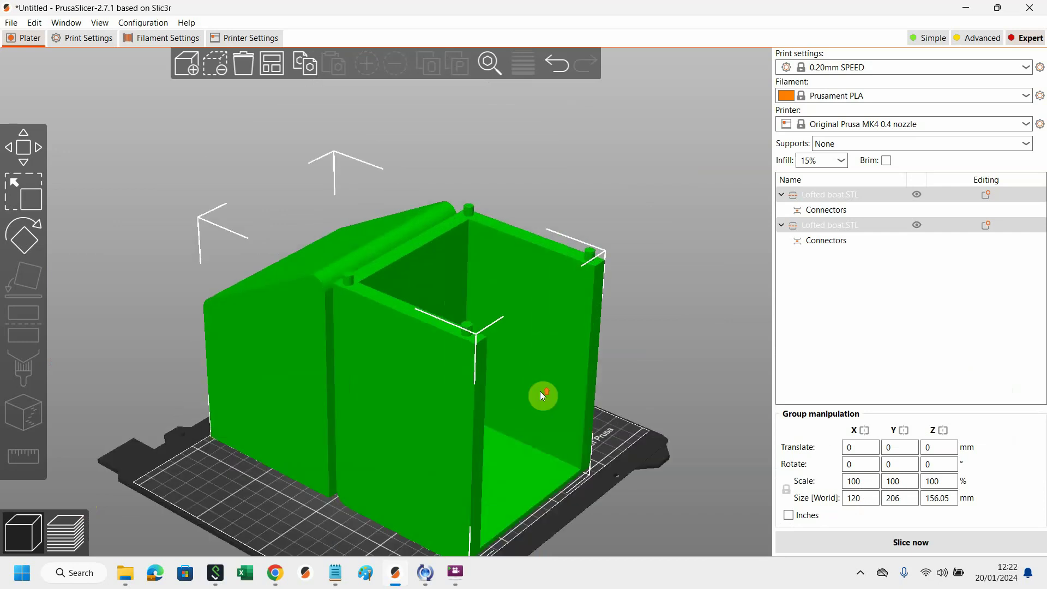
left_click_drag(658, 388, 629, 446)
scroll(677, 421, "down", 2)
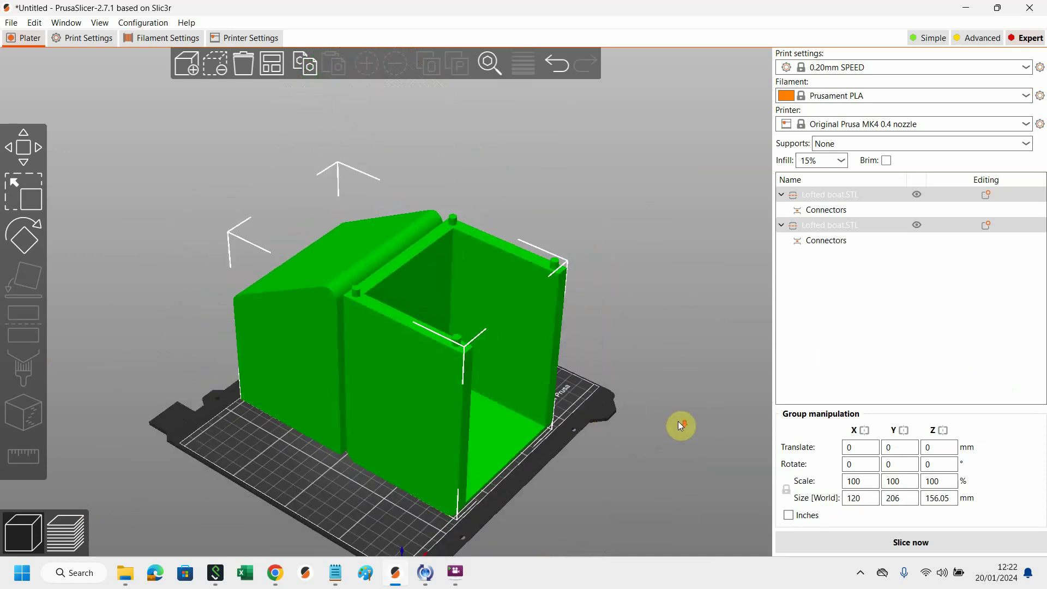
left_click_drag(673, 384, 674, 376)
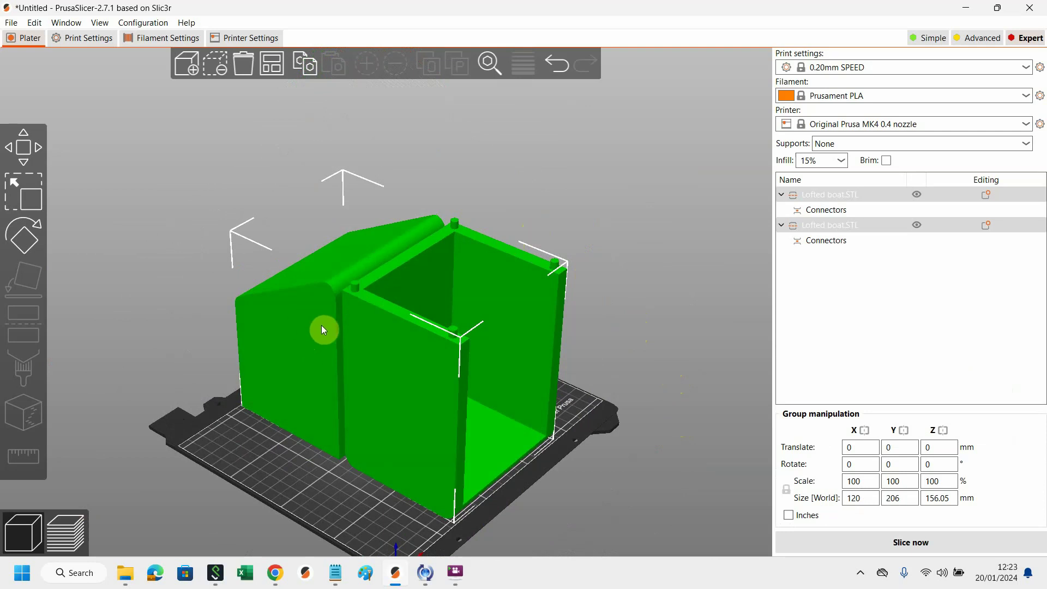
Clear the build plate and add a Box shape to it.
left_click(243, 69)
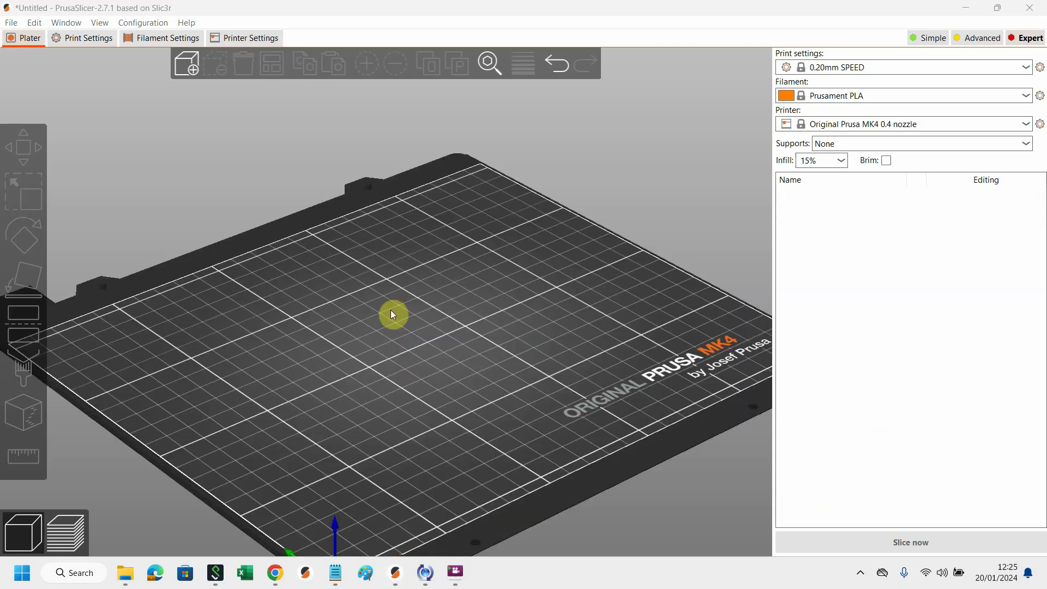
right_click(390, 310)
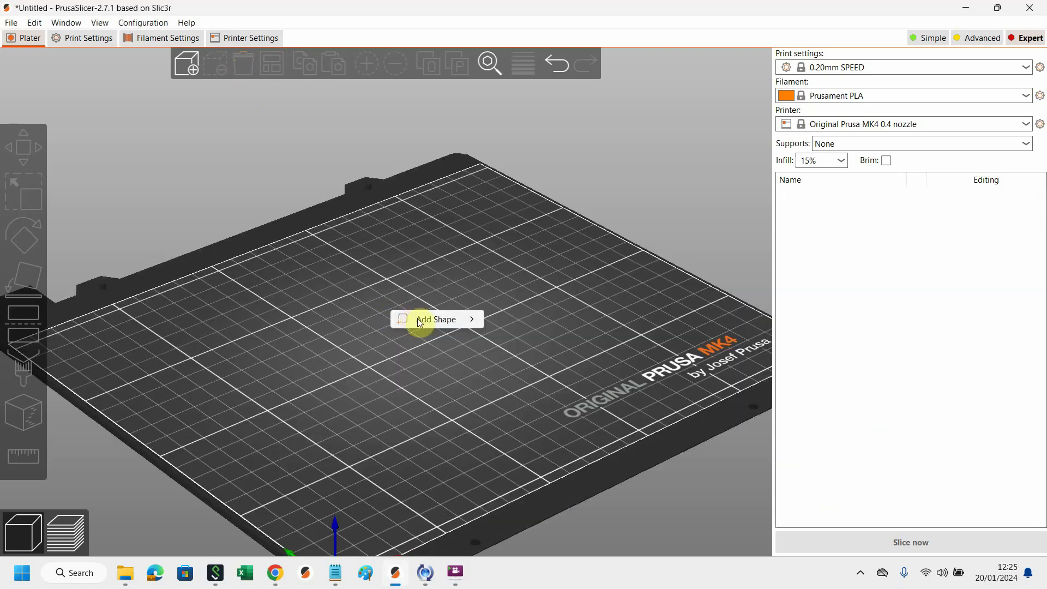
mouse_move(418, 319)
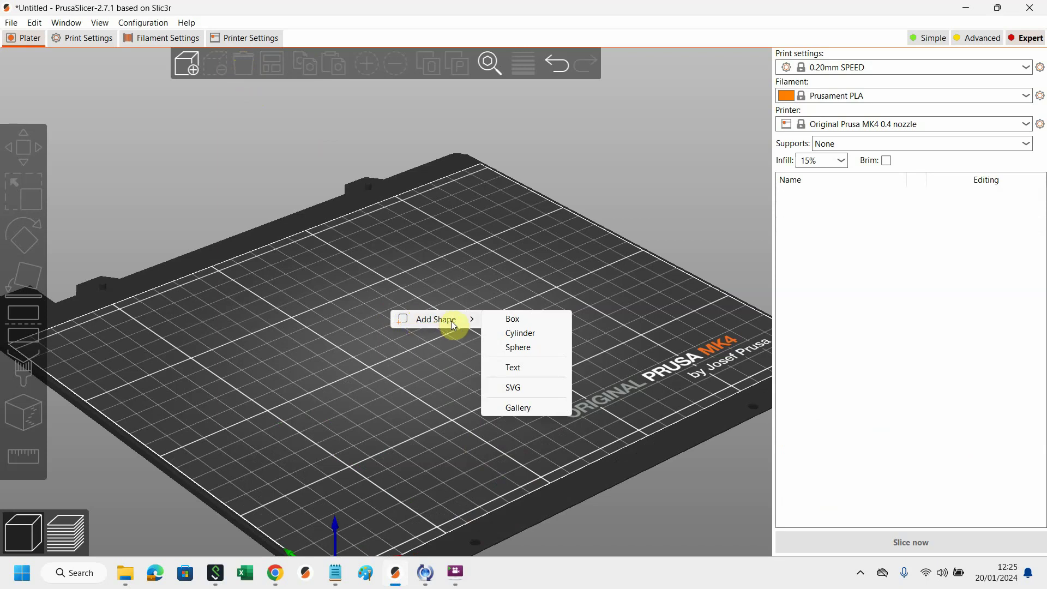
left_click(510, 319)
left_click_drag(508, 338, 508, 339)
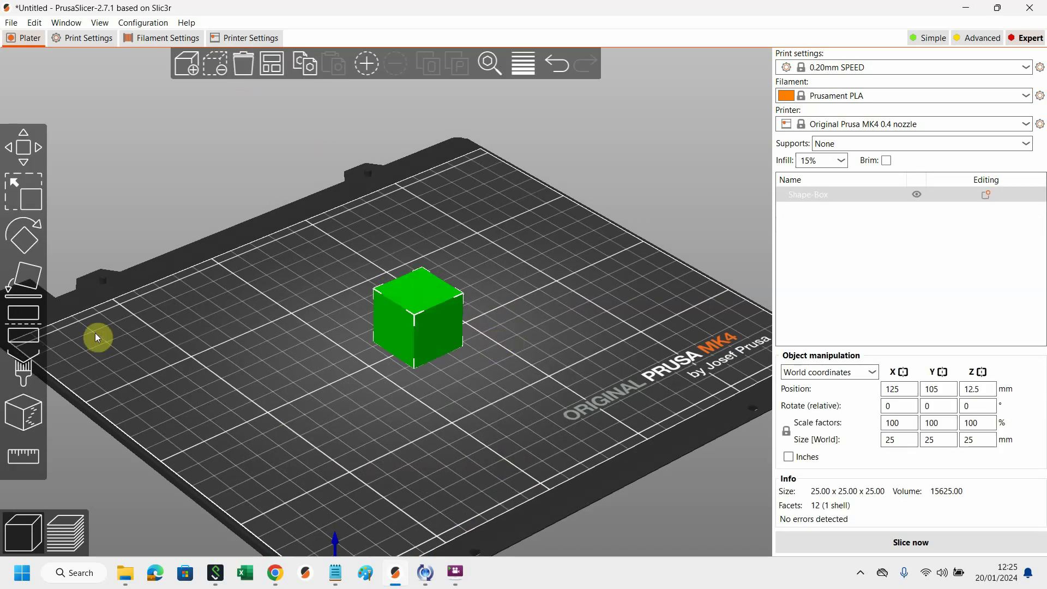
Start a planar cut at Z 12.50 mm on the box and add two circular plug connectors at opposite corners of its cut face.
left_click(33, 328)
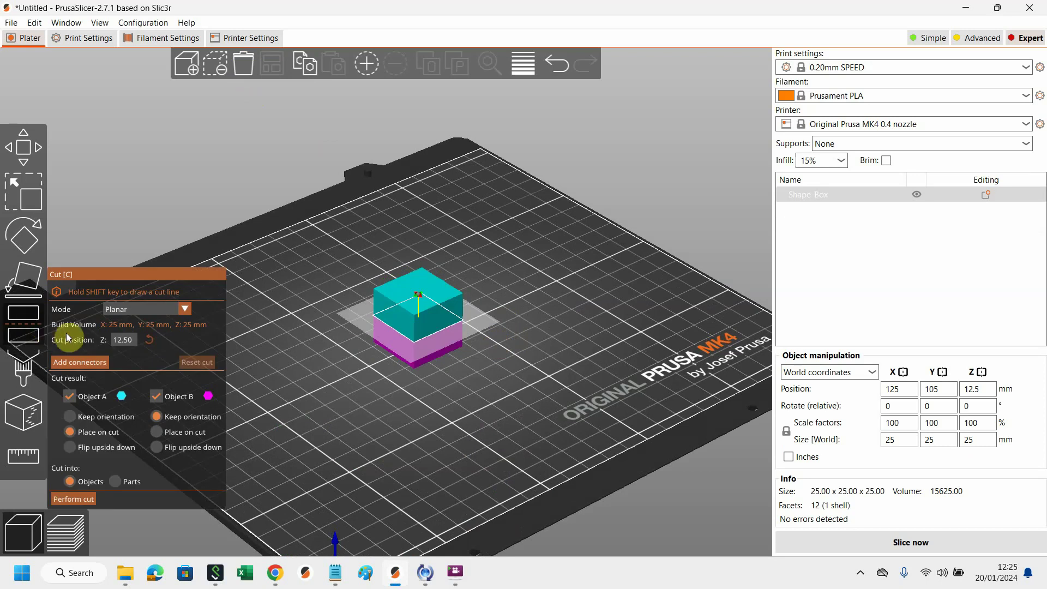
left_click(82, 362)
scroll(485, 376, "up", 5)
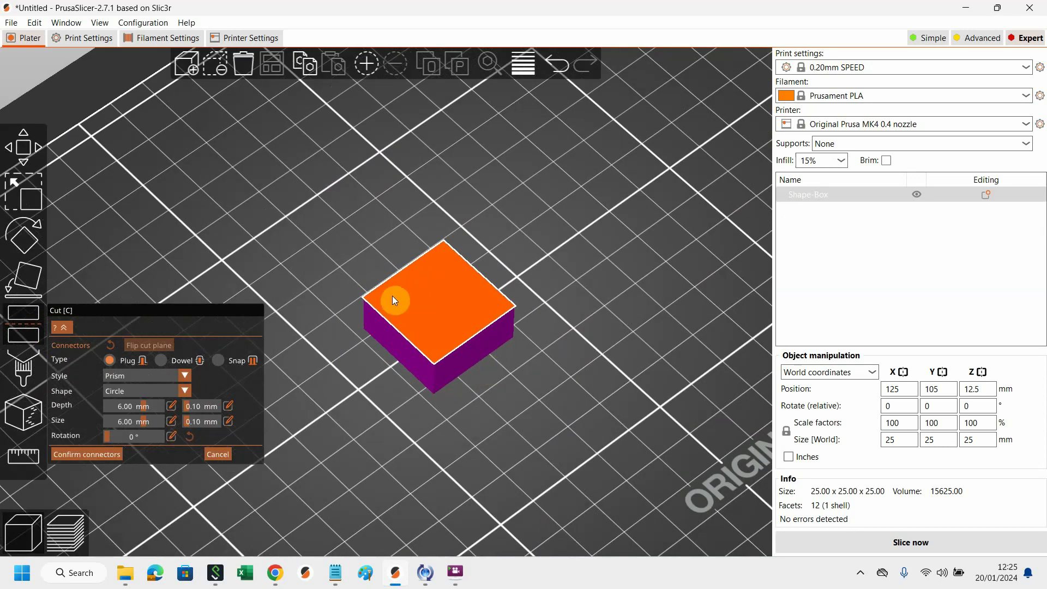
left_click(397, 296)
left_click(477, 299)
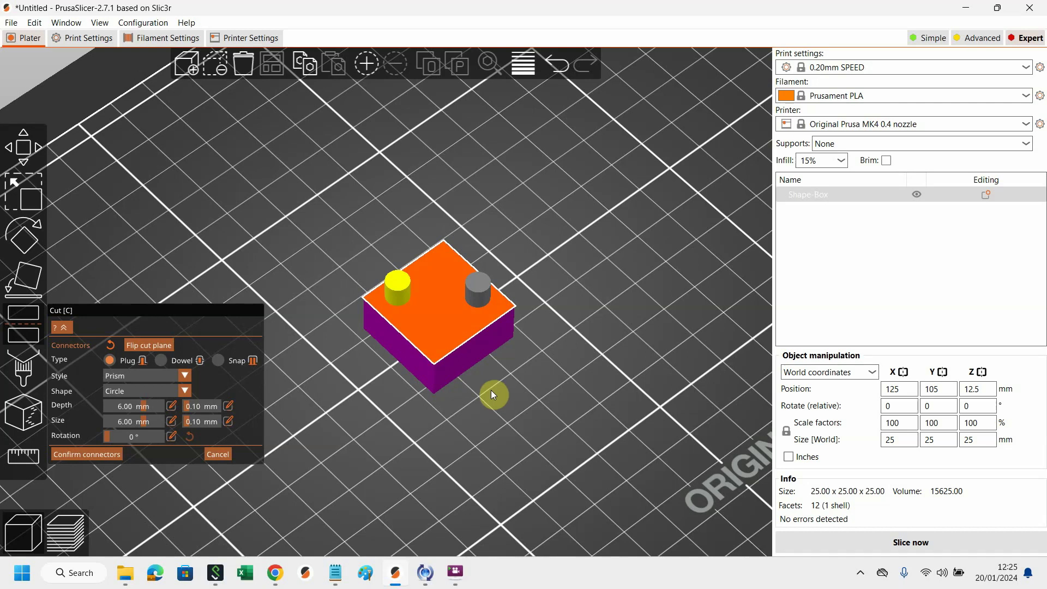
left_click(94, 453)
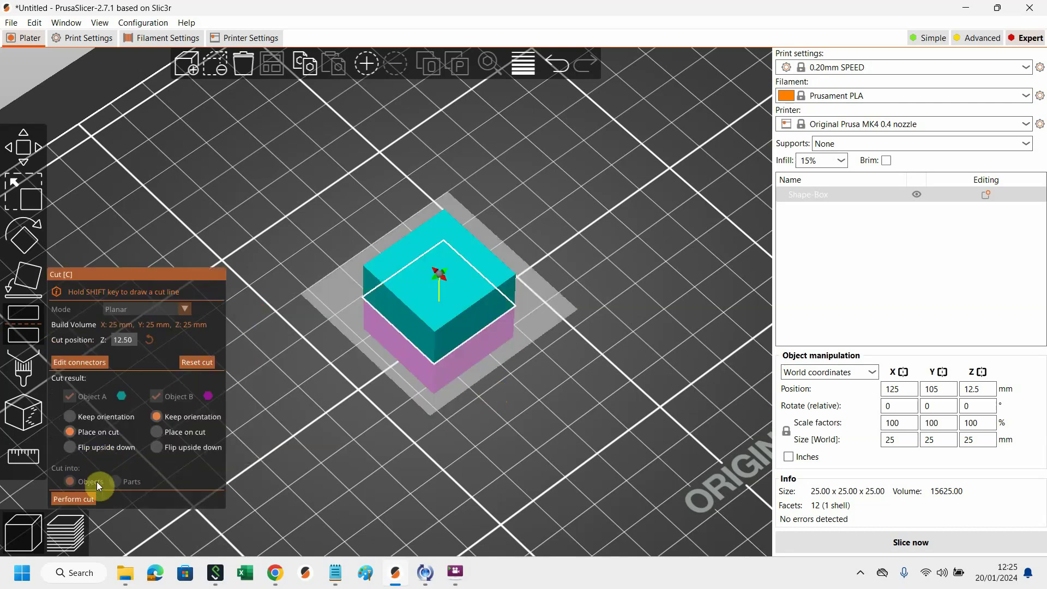
Perform the cut on the box and deselect the resulting halves.
left_click(83, 498)
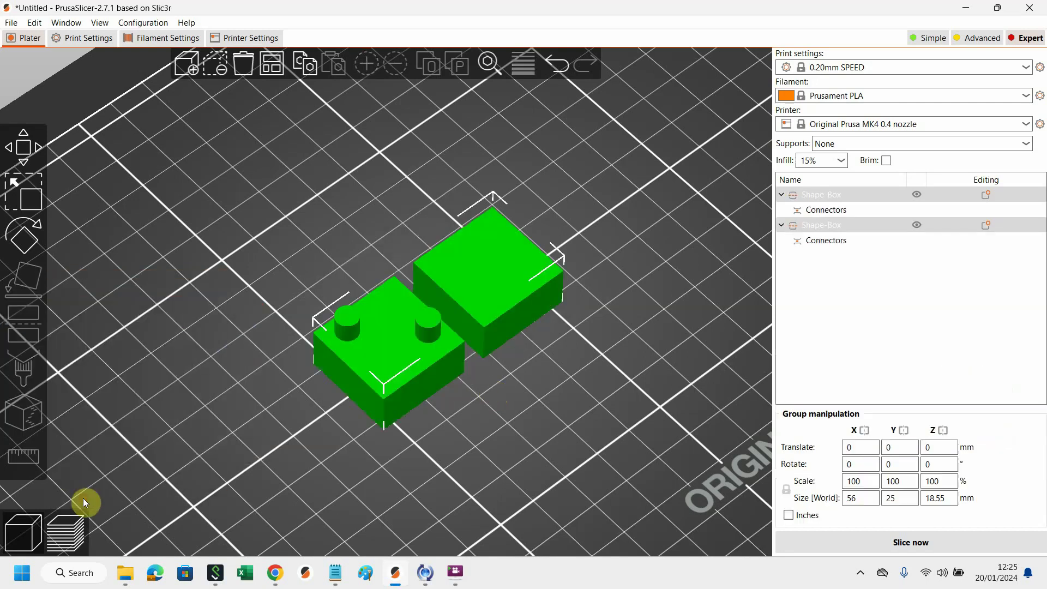
left_click(489, 424)
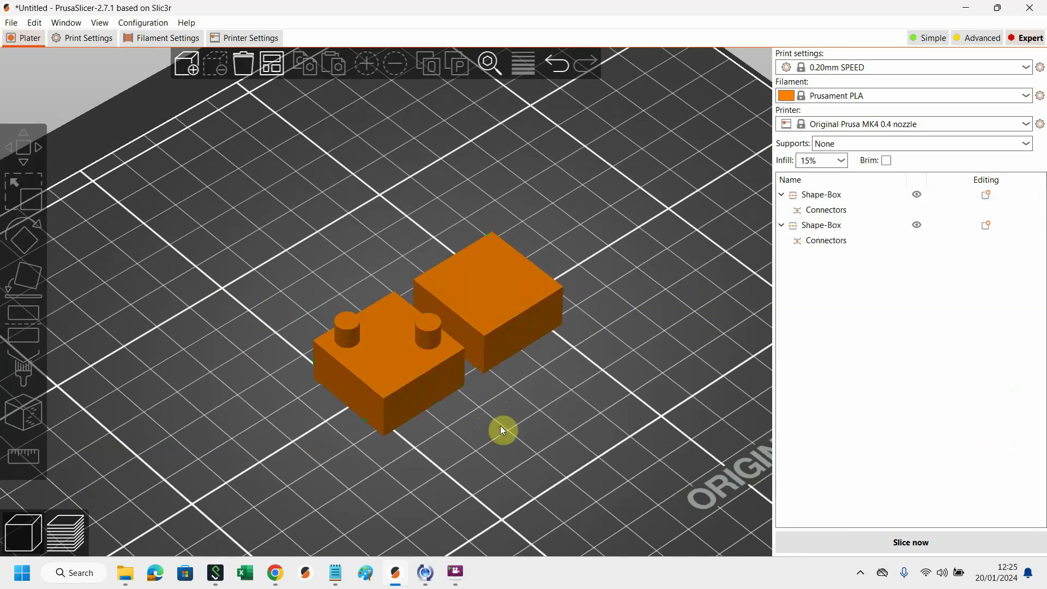
mouse_move(515, 434)
left_mouse_down()
mouse_move(508, 347)
mouse_move(511, 439)
left_mouse_up()
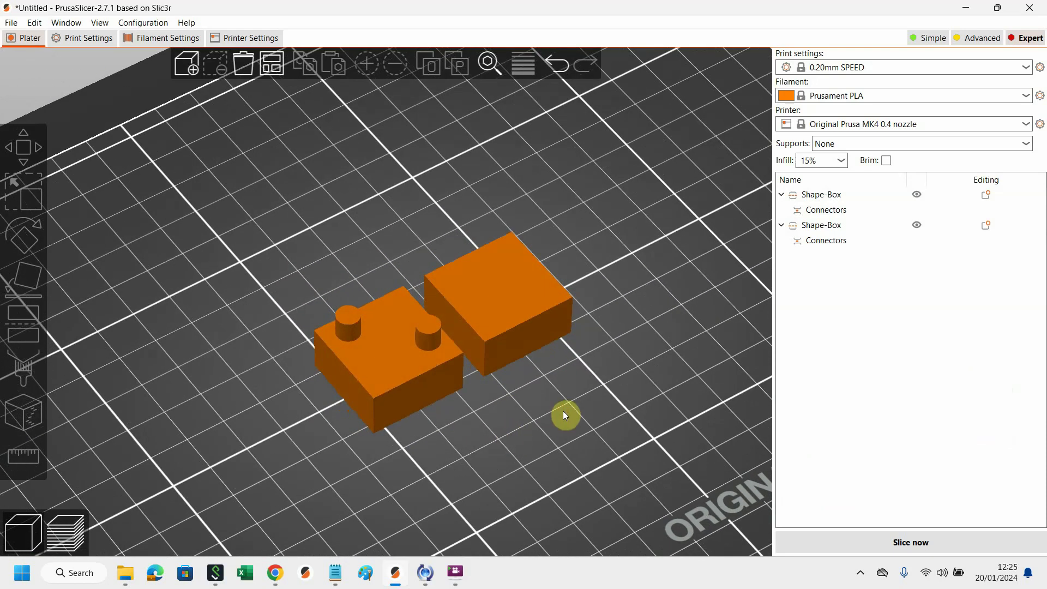